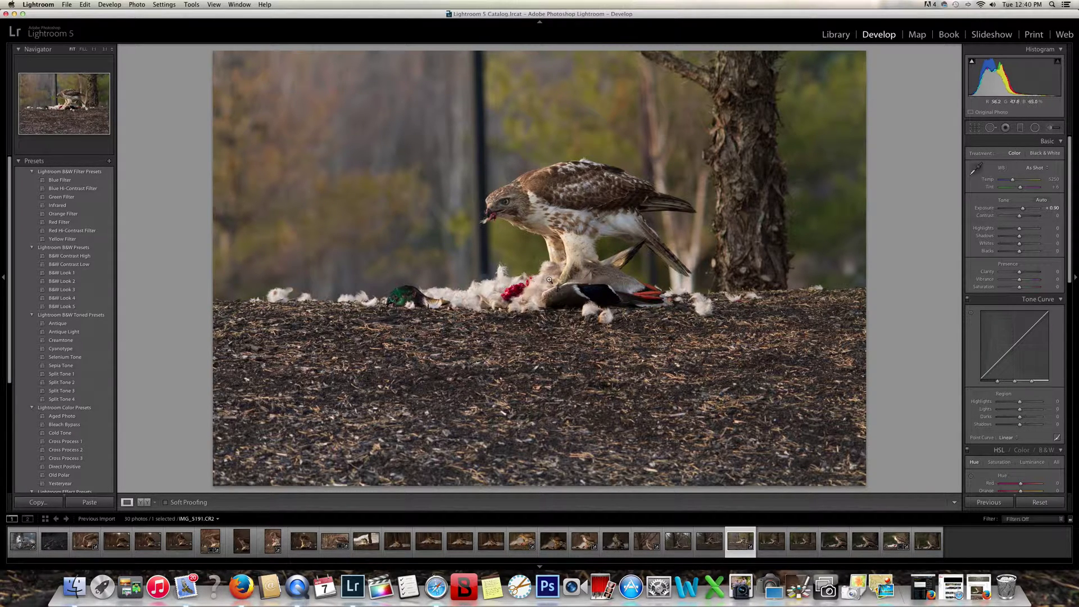
Step: Compare the opening wing-spread action shot and the feeding close-ups IMG_5157 and IMG_5163 with the wide hawk shot IMG_5191
click(22, 541)
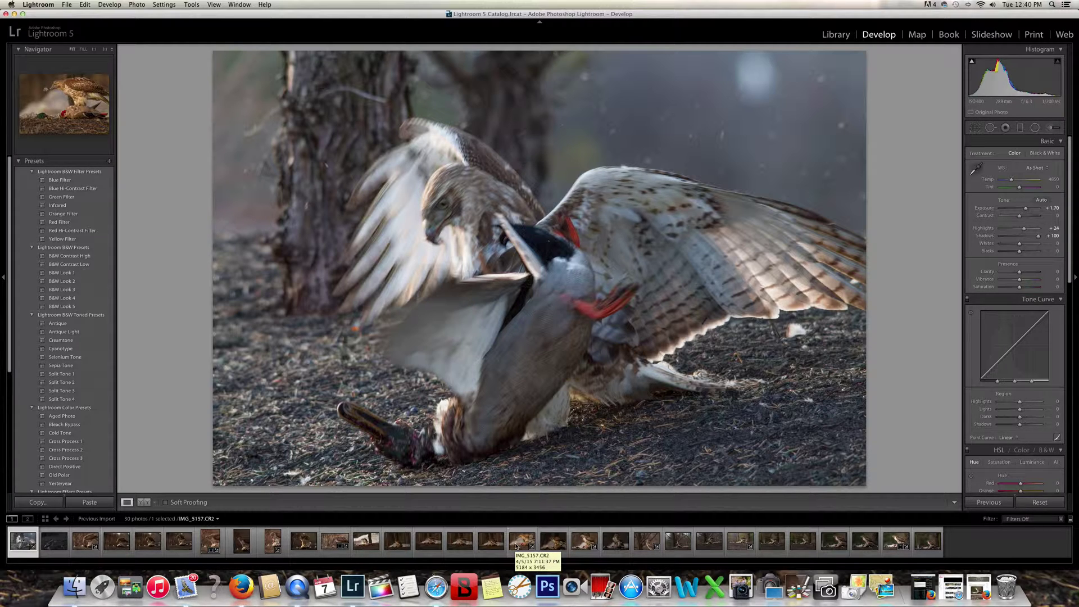
click(516, 544)
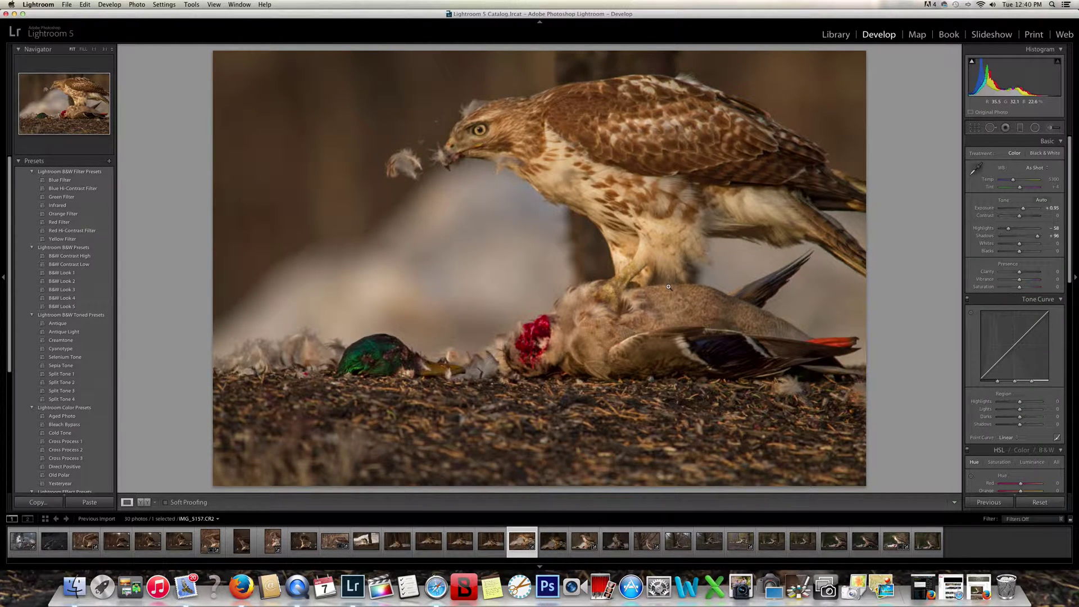
click(562, 545)
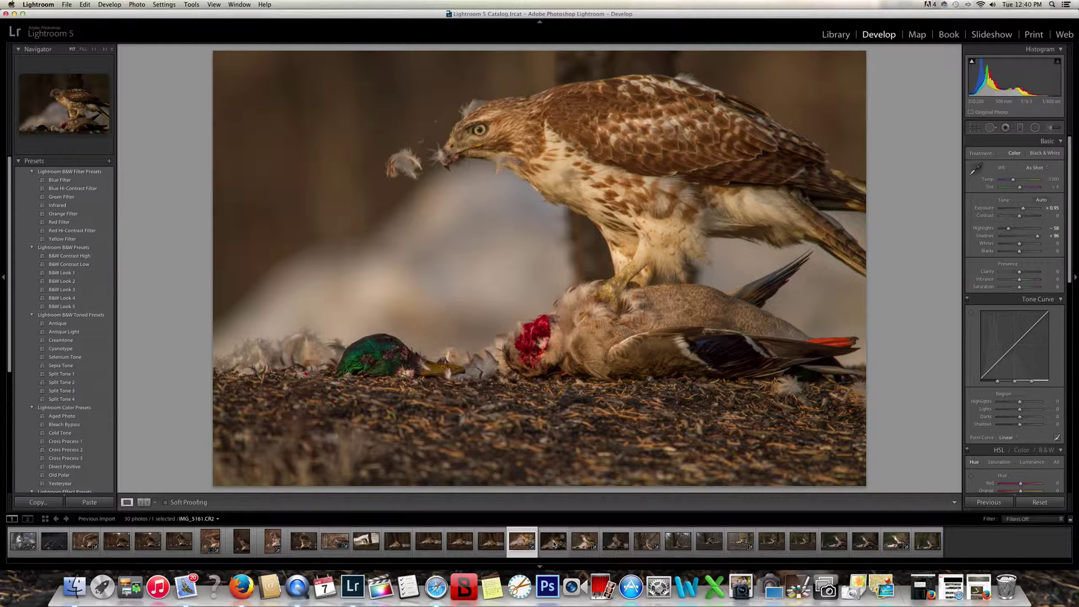
click(582, 544)
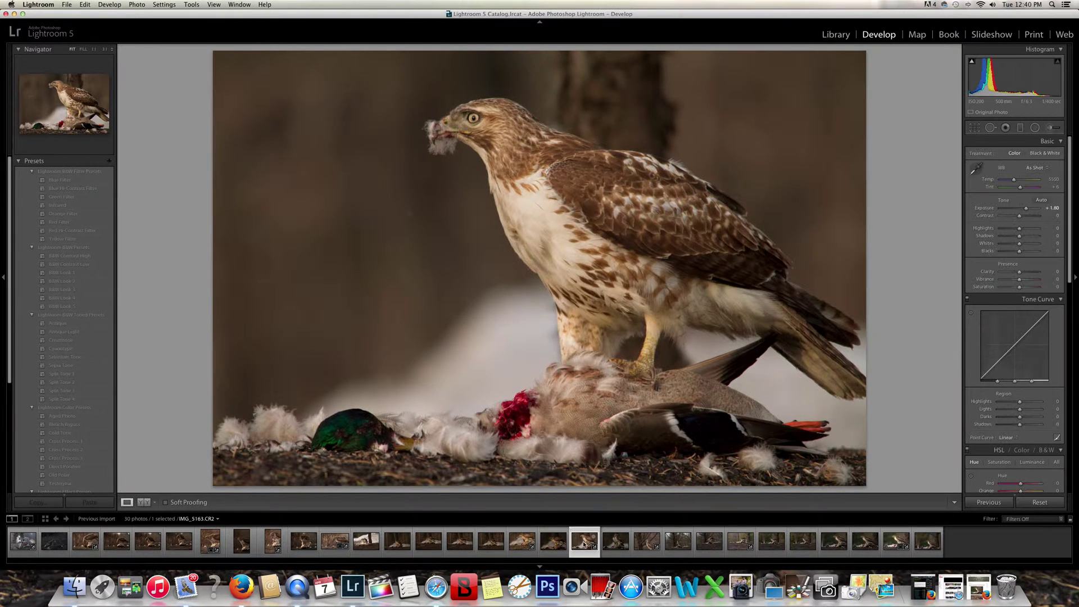
click(738, 548)
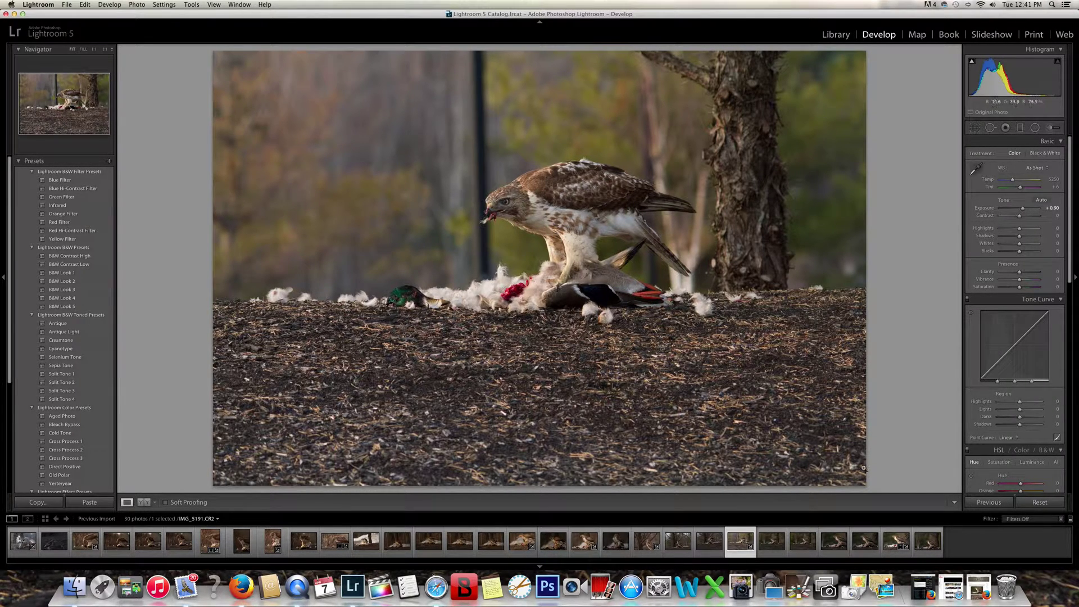
Step: Examine the crop and straightening of close-up IMG_5208 and compare its background with the wide shot IMG_5191
click(897, 542)
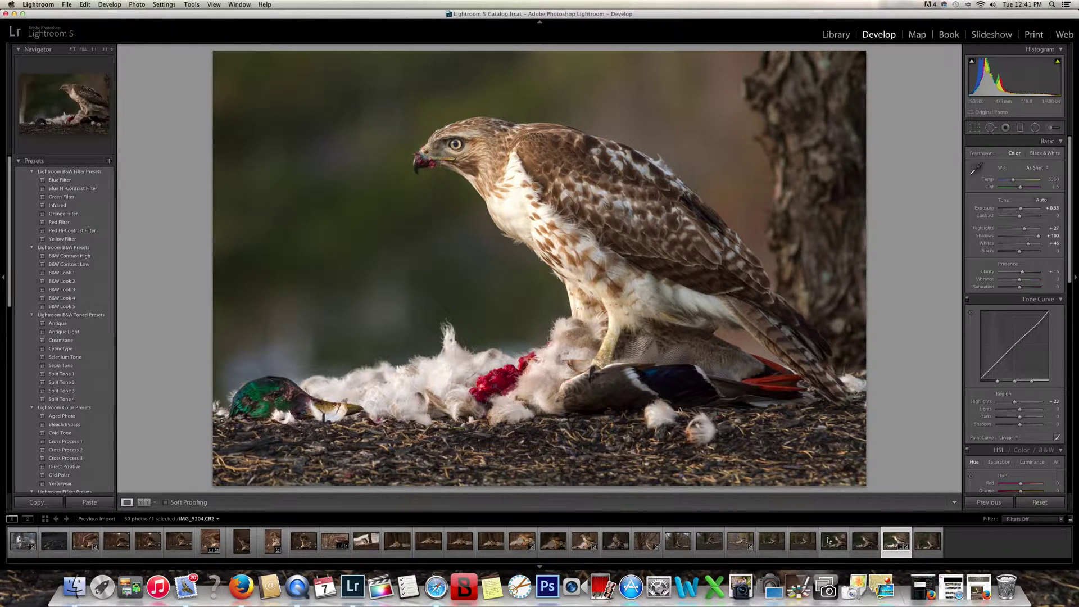
click(976, 128)
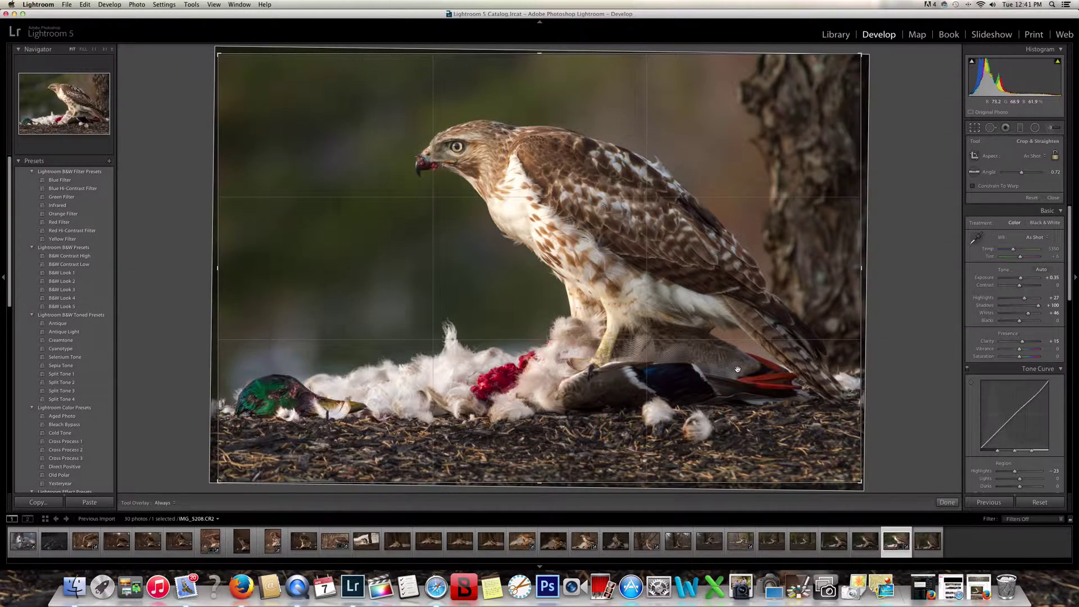
click(972, 130)
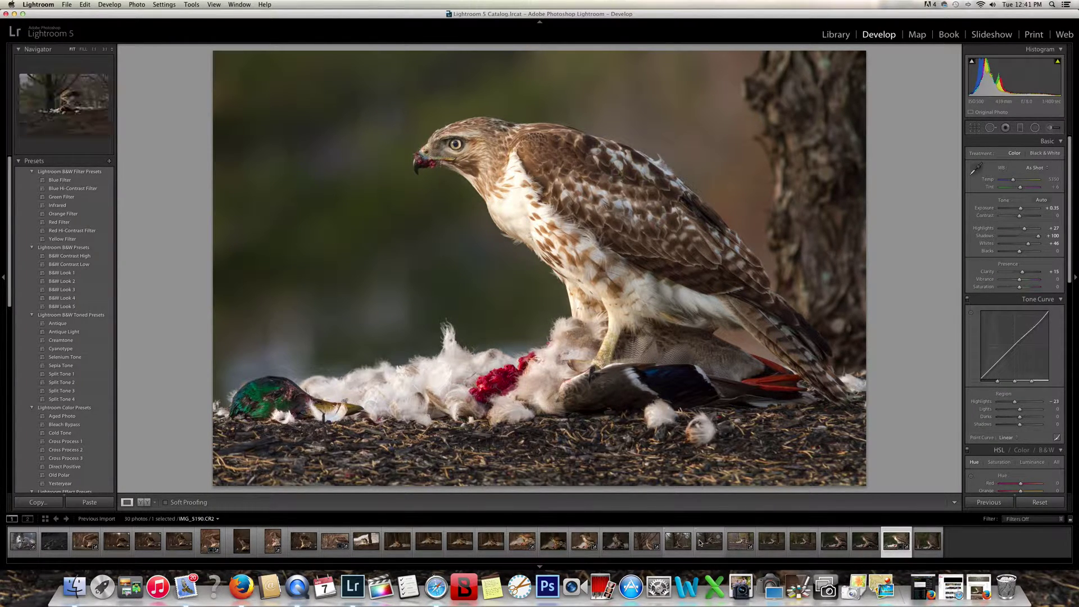
click(740, 541)
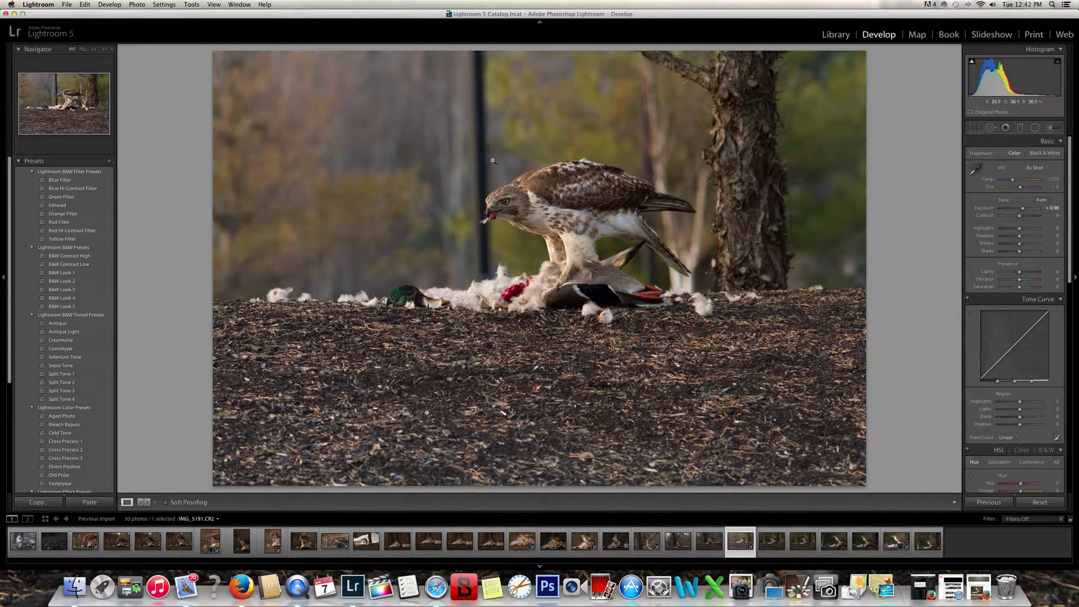
Step: Inspect the sharpness of the hawk's eye, head and feathers at close zoom in IMG_5208, and return to the full photo
click(895, 544)
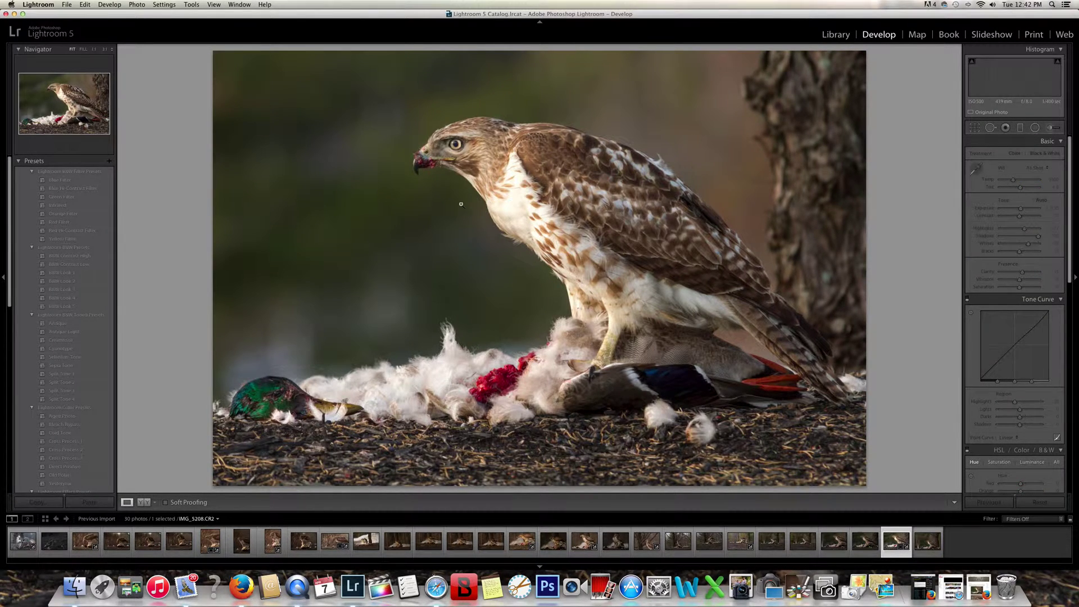
click(456, 148)
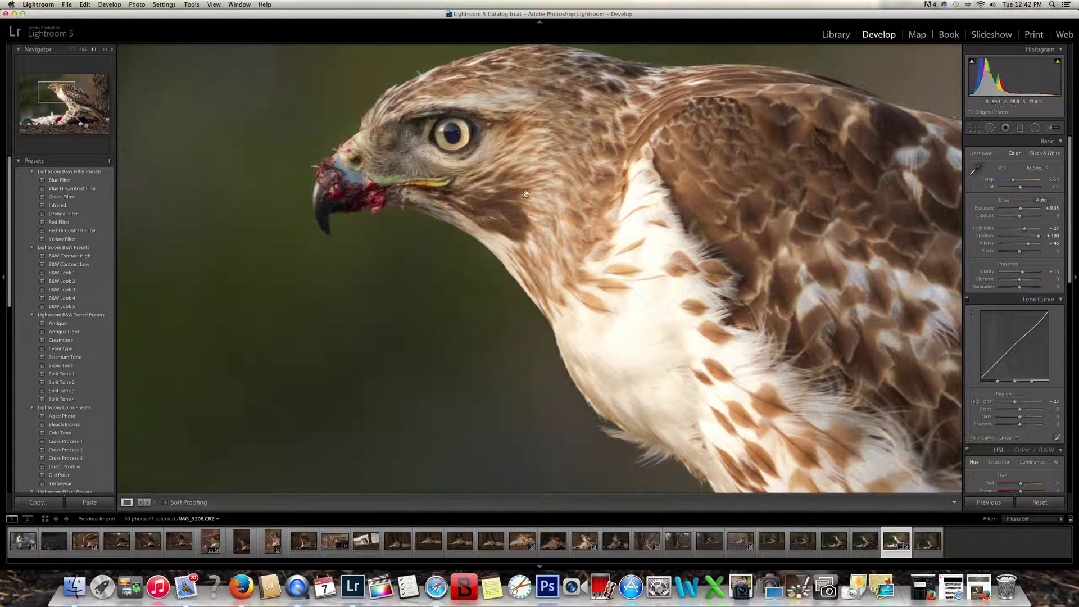
drag(526, 179, 530, 249)
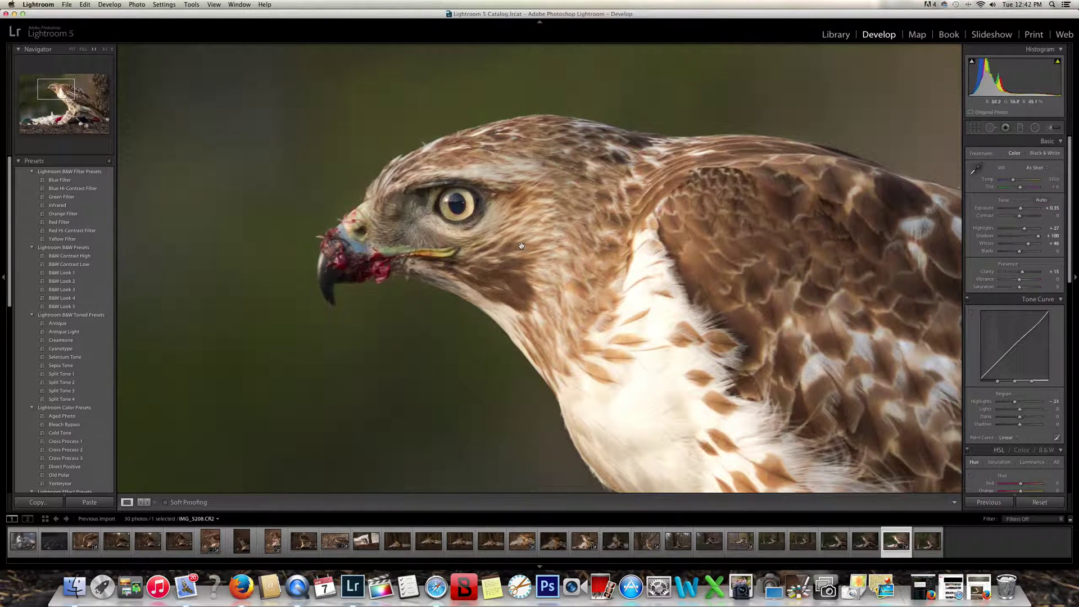
click(479, 216)
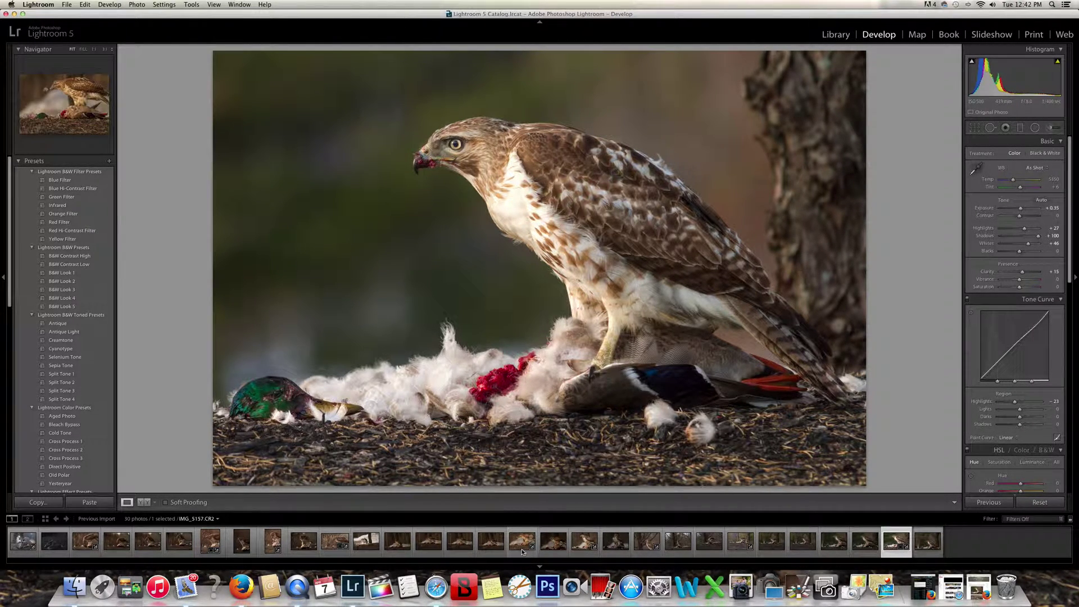
Step: Review the backgrounds and compositions of the portrait-format, feather-plucking, upright and perched hawk photos, the opening action shot and the branching-tree scene
click(272, 541)
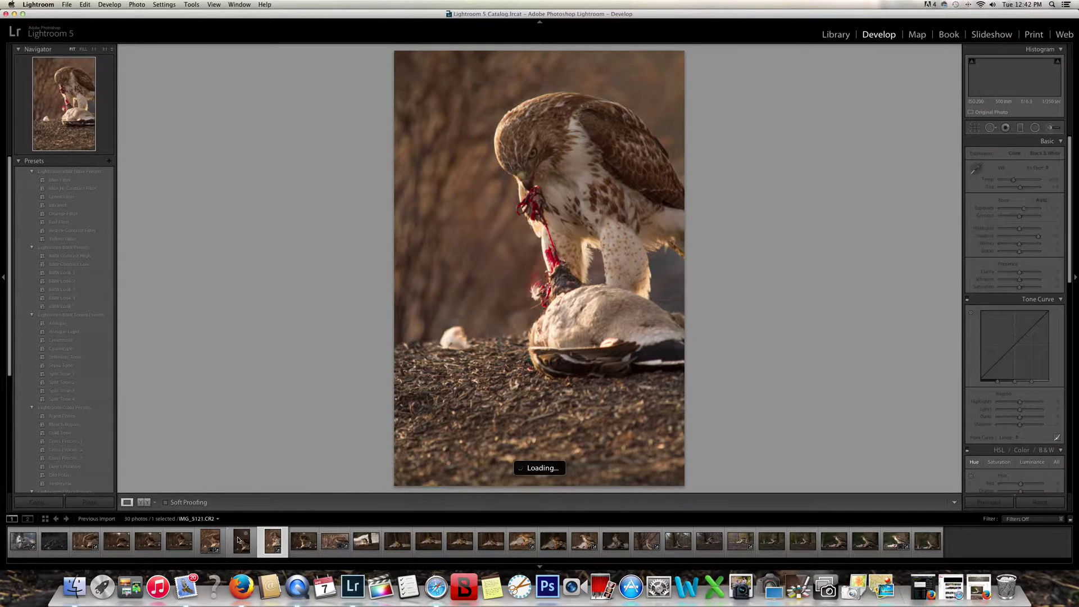
click(212, 541)
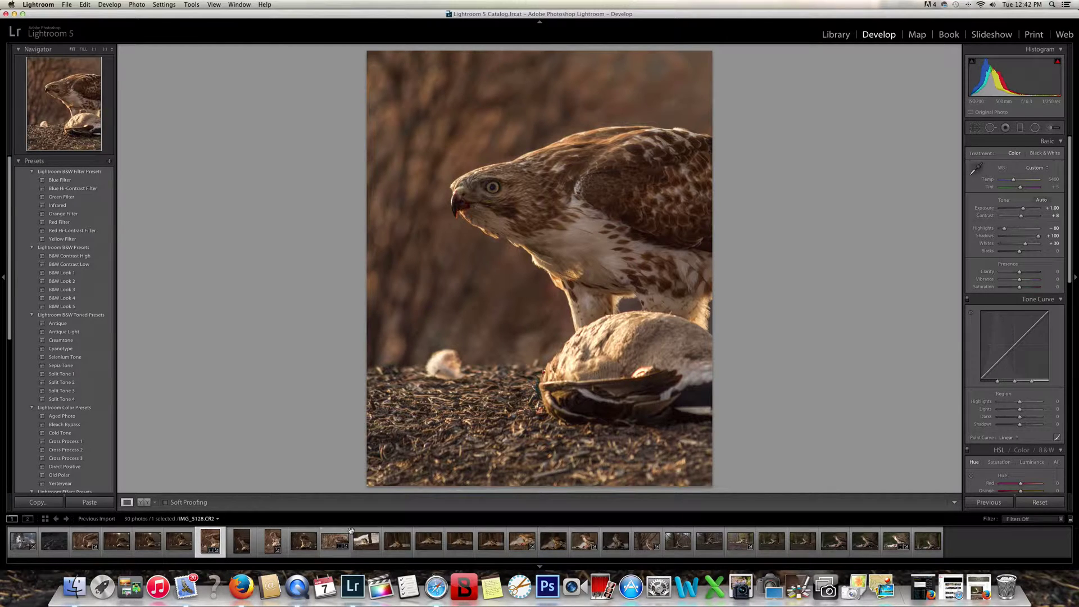
click(516, 543)
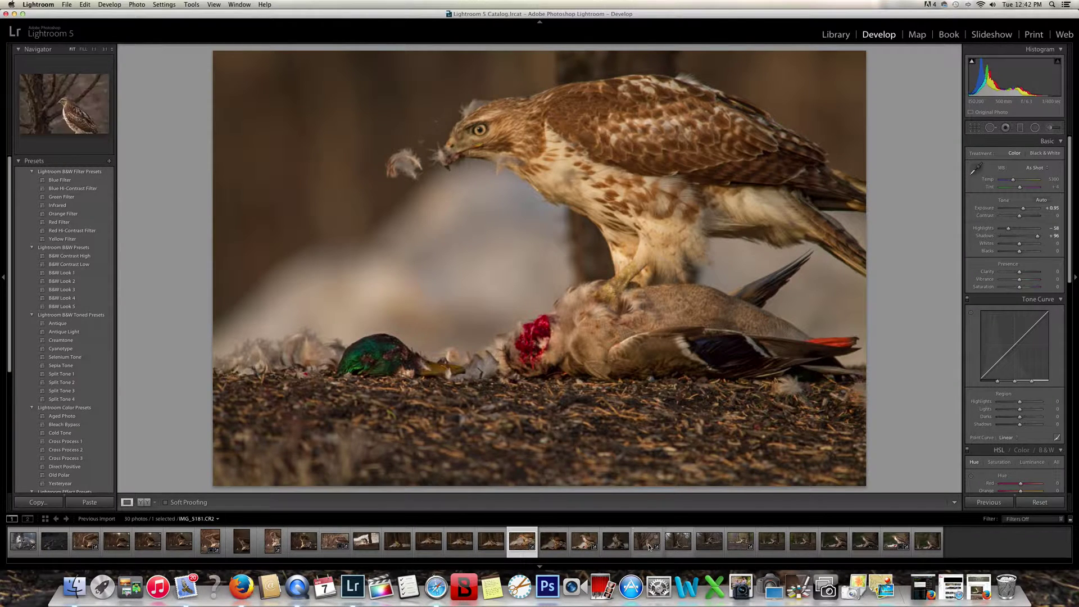
click(616, 543)
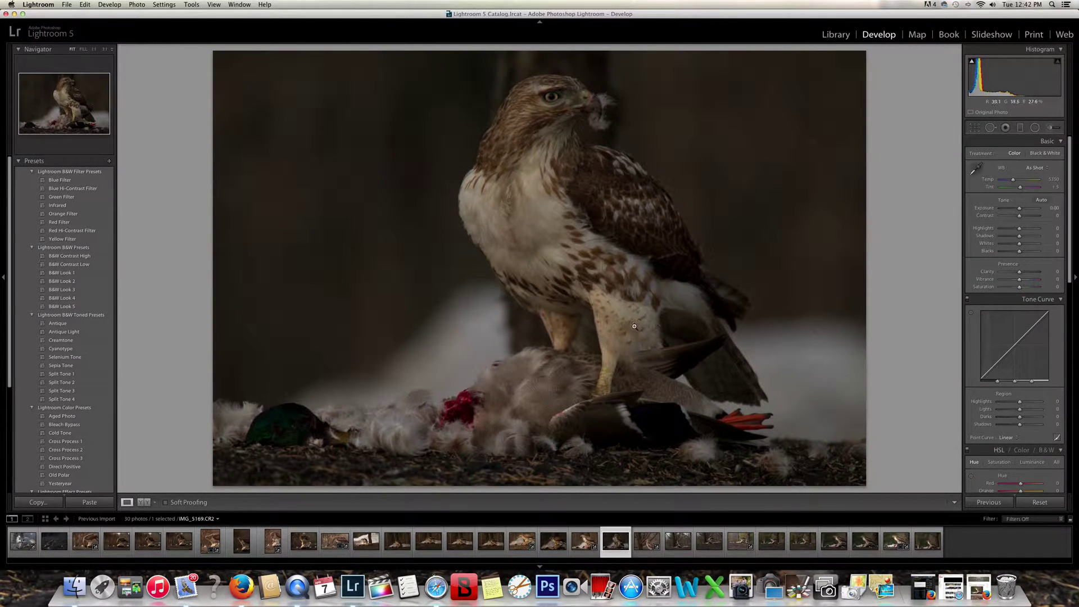
click(642, 537)
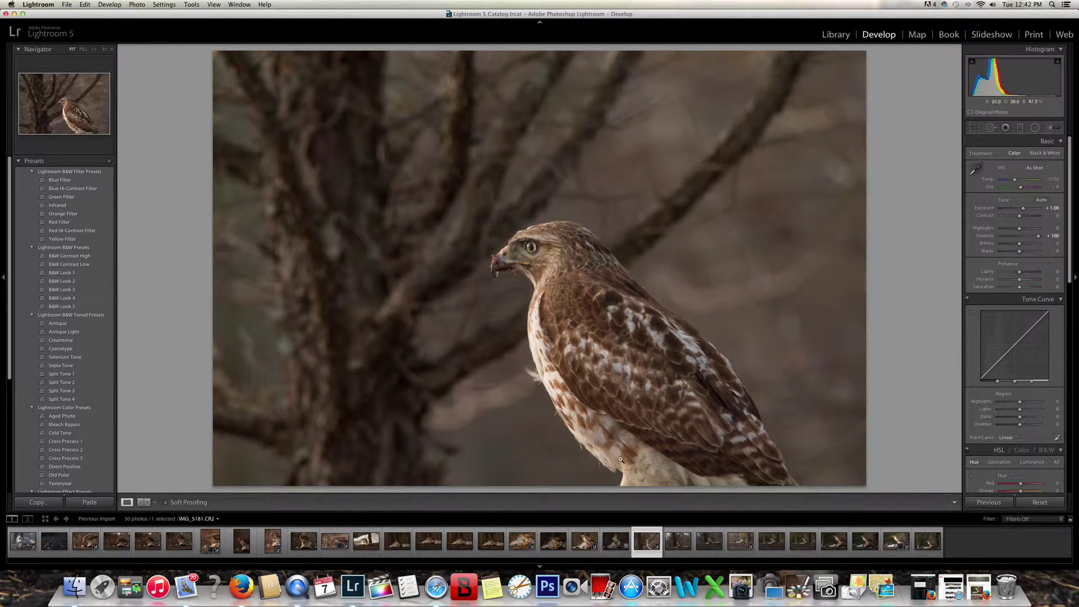
click(23, 539)
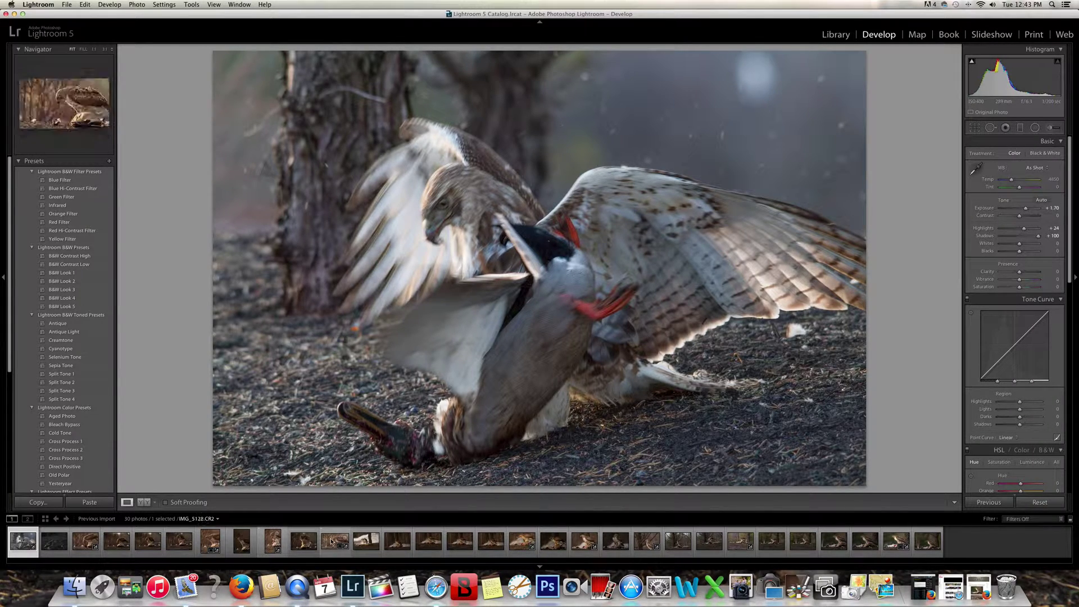
click(681, 548)
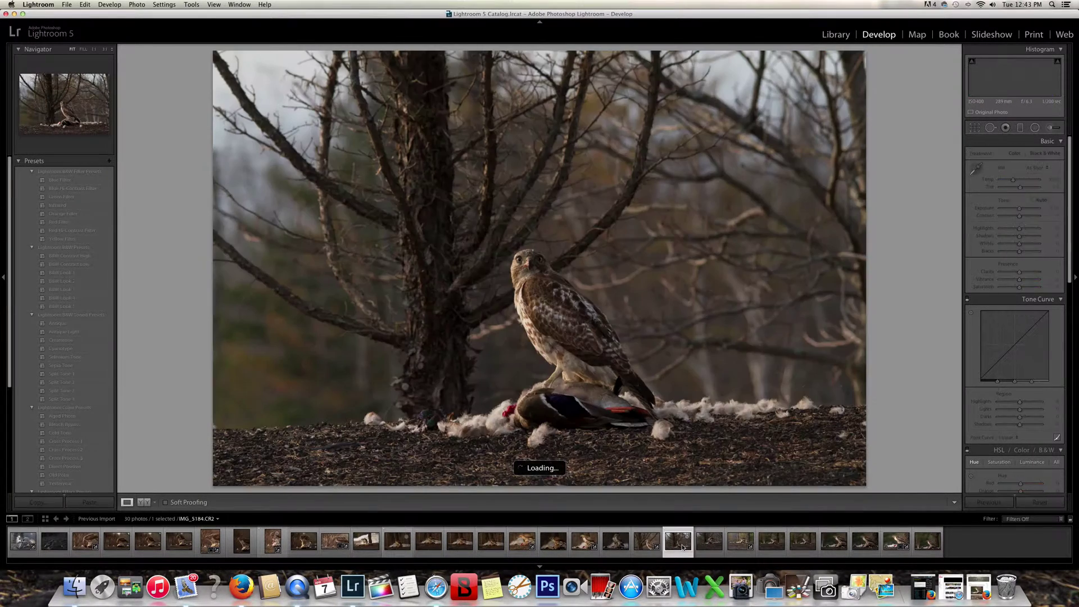
Step: Try to remove the dark pole and the pale trunk behind the hawk in IMG_5191 with Spot Removal in Heal mode, and undo both strokes
click(741, 545)
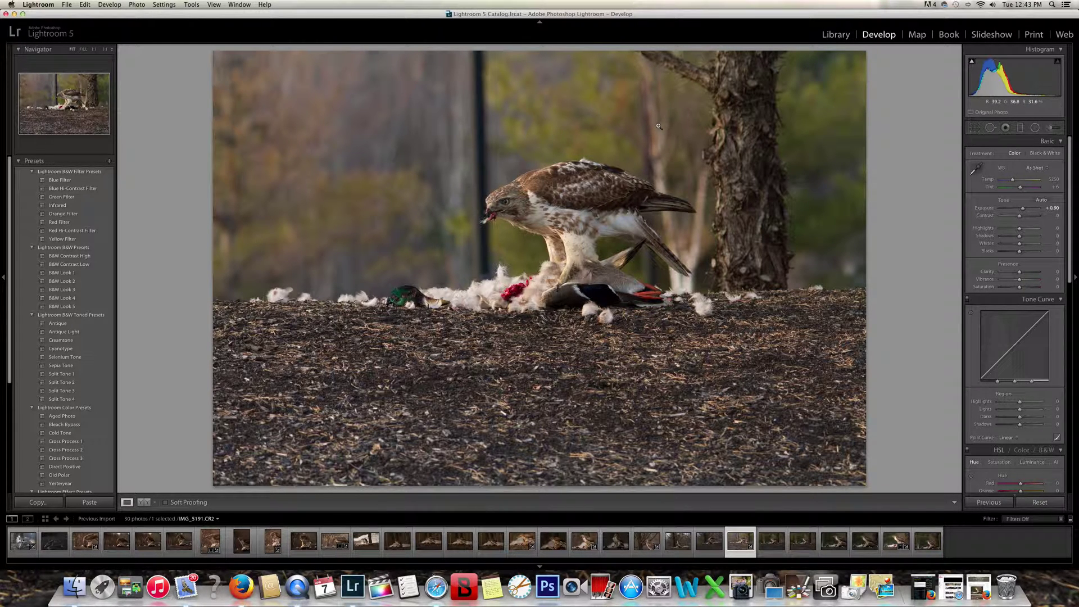
click(990, 128)
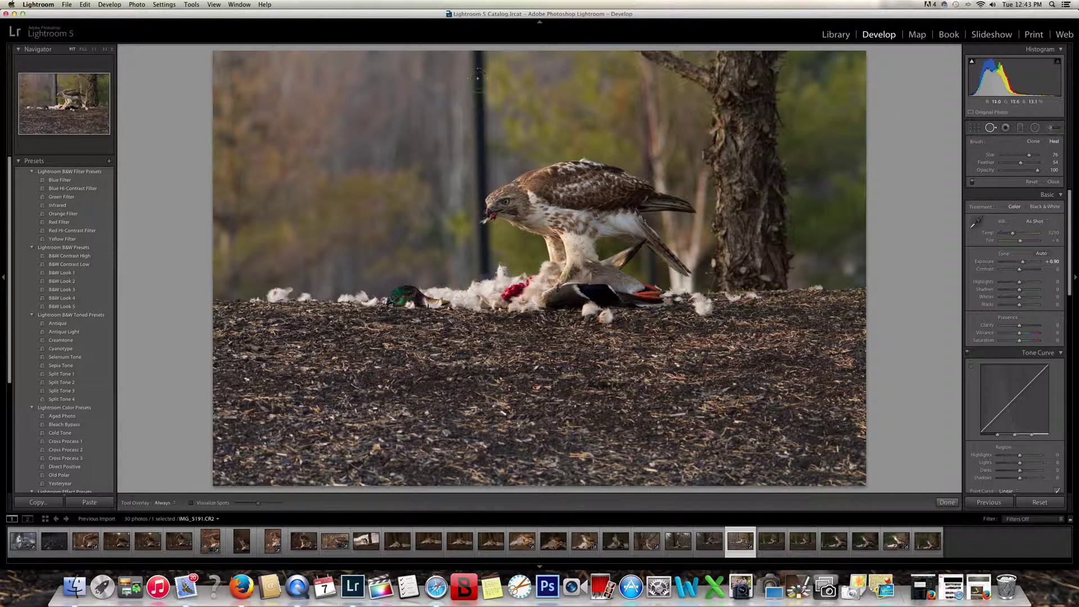
mouse_move(477, 62)
mouse_down()
mouse_move(482, 177)
mouse_move(469, 227)
mouse_move(481, 274)
mouse_up()
mouse_move(654, 123)
mouse_down()
mouse_move(528, 118)
mouse_move(646, 112)
mouse_up()
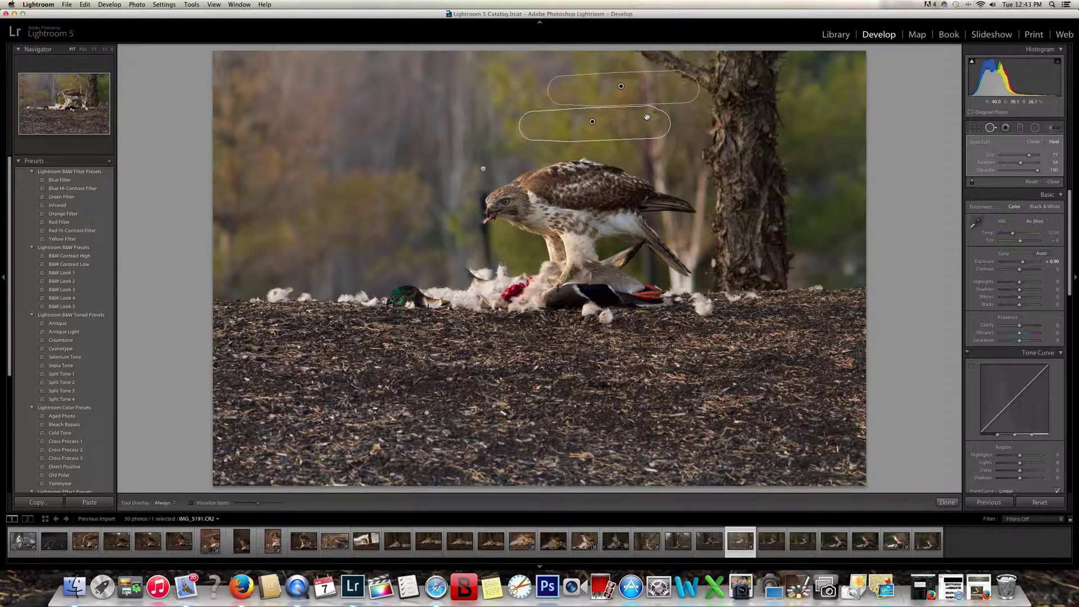
key(super+z)
key(super+z)
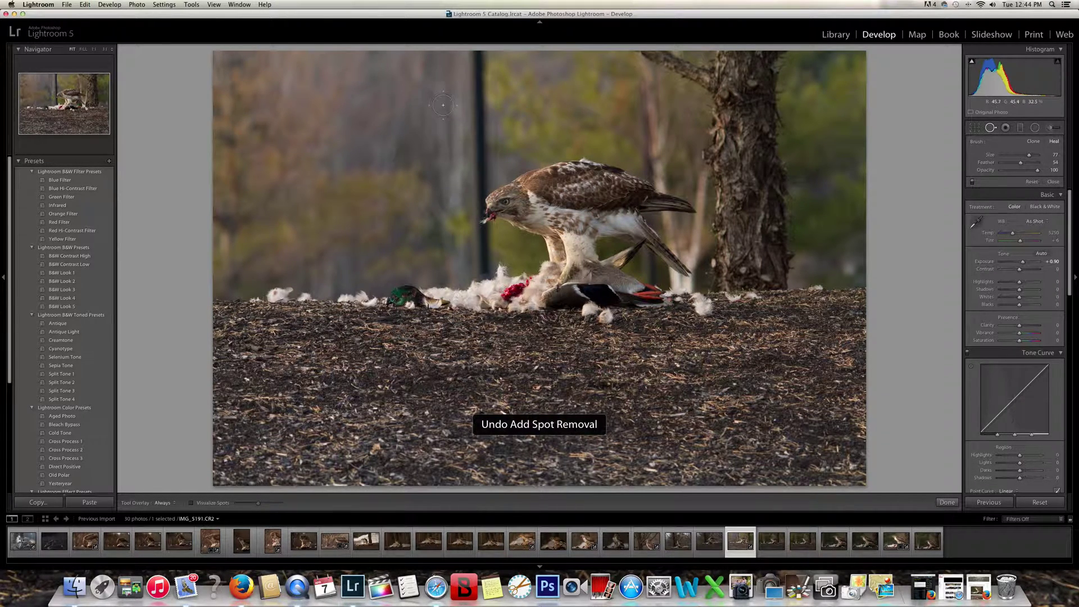
Step: Try to heal the full length of the dark pole, sampling first near the large tree and finally from the woods at the photo's far edge
mouse_move(476, 54)
mouse_down()
mouse_move(471, 207)
mouse_move(458, 234)
mouse_move(477, 237)
mouse_move(477, 268)
mouse_move(456, 248)
mouse_up()
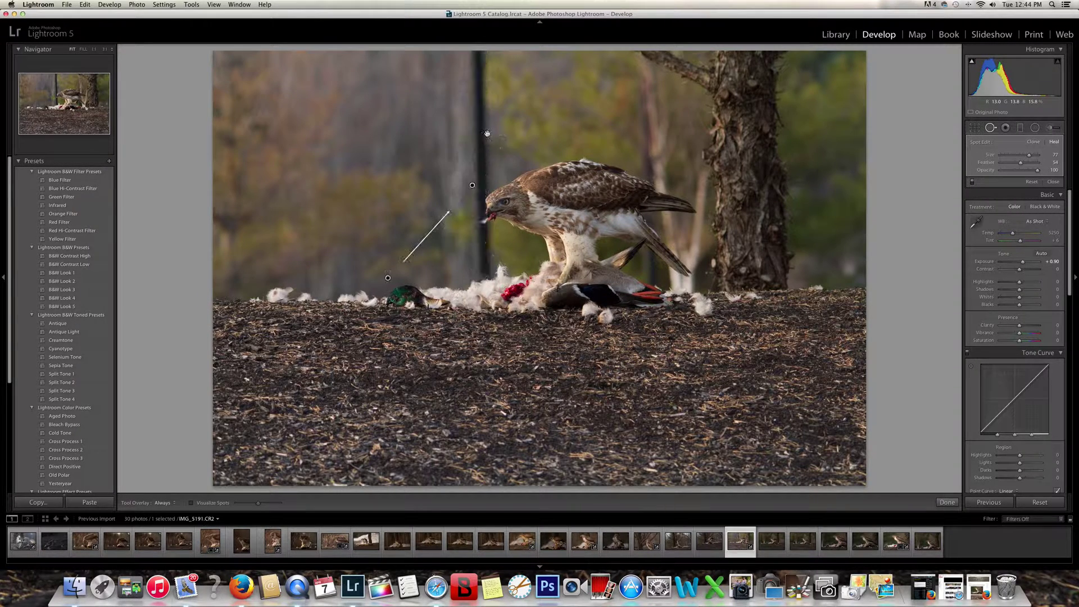
mouse_move(388, 278)
mouse_down()
mouse_move(528, 185)
mouse_move(693, 180)
mouse_up()
mouse_move(693, 141)
mouse_down()
mouse_move(212, 140)
mouse_move(270, 152)
mouse_up()
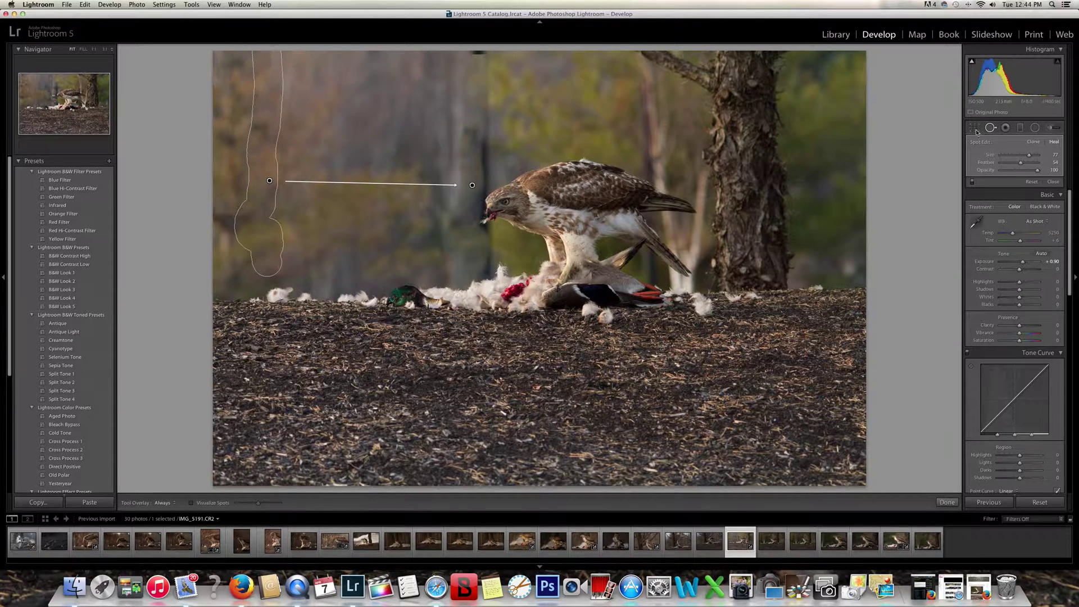
Step: Try to cover the pole in Clone mode with a source near the large tree, and delete the repair before closing Spot Removal
click(1033, 143)
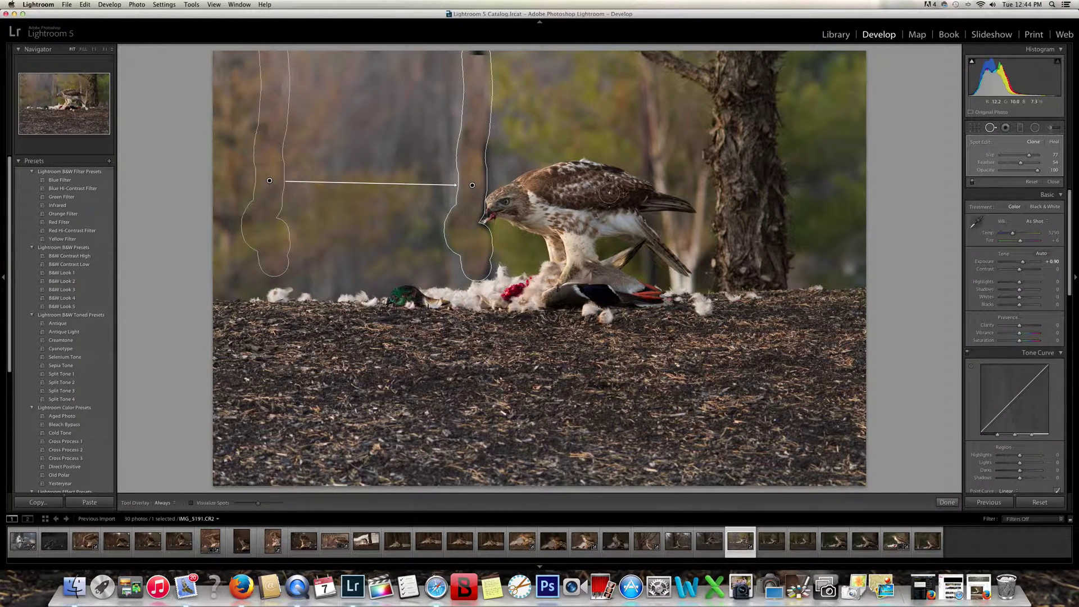
mouse_move(269, 180)
mouse_down()
mouse_move(273, 194)
mouse_move(251, 195)
mouse_move(730, 189)
mouse_move(642, 180)
mouse_up()
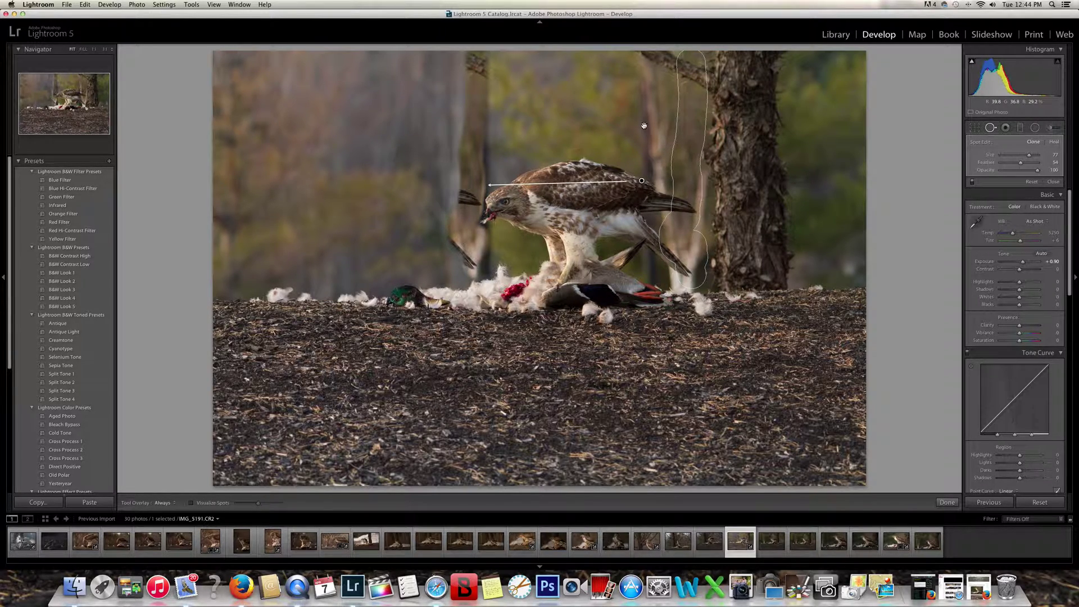
key(super+z)
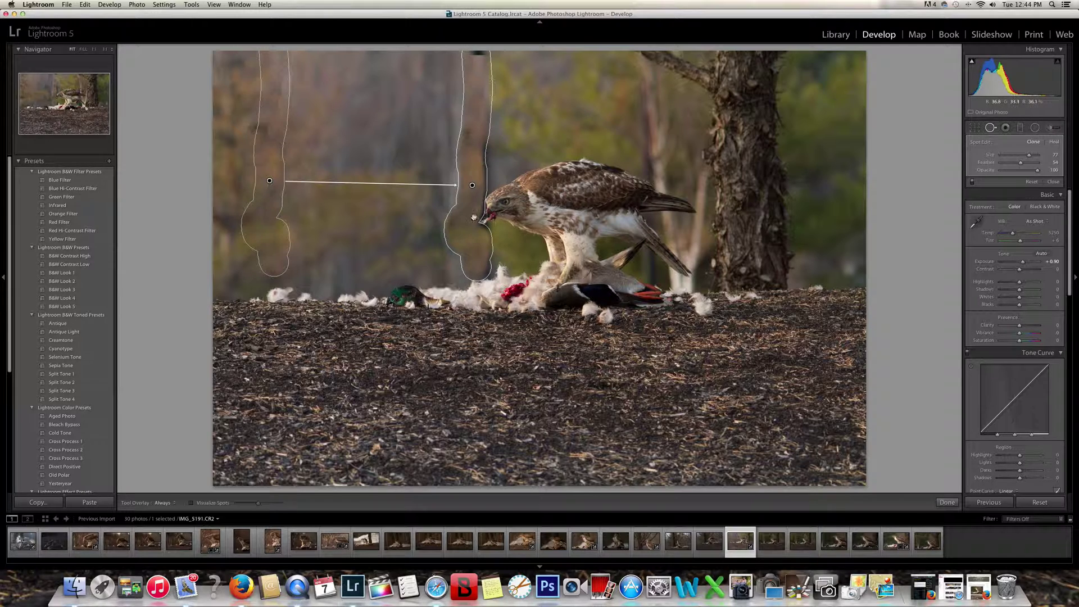
key(Delete)
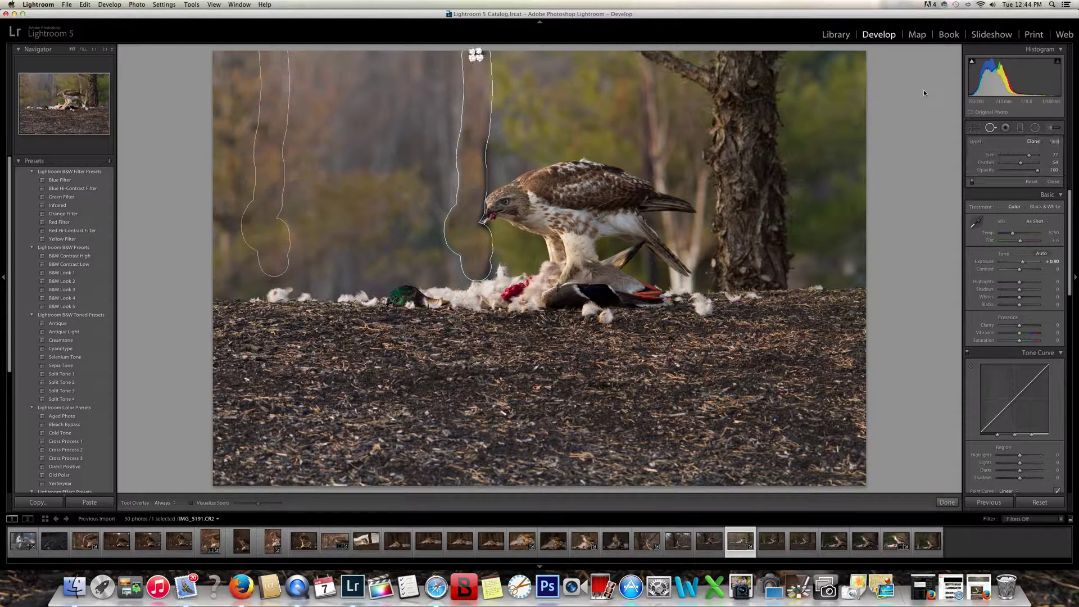
click(990, 128)
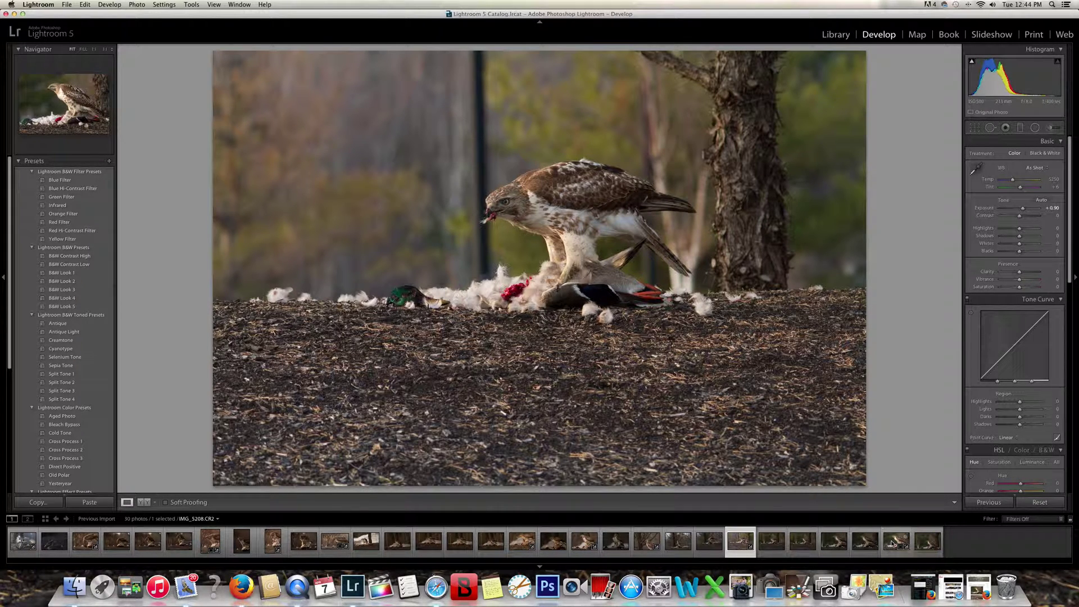
Step: Examine the hawk's eye and clean background in close-up IMG_5208, and return to the full photo
click(893, 543)
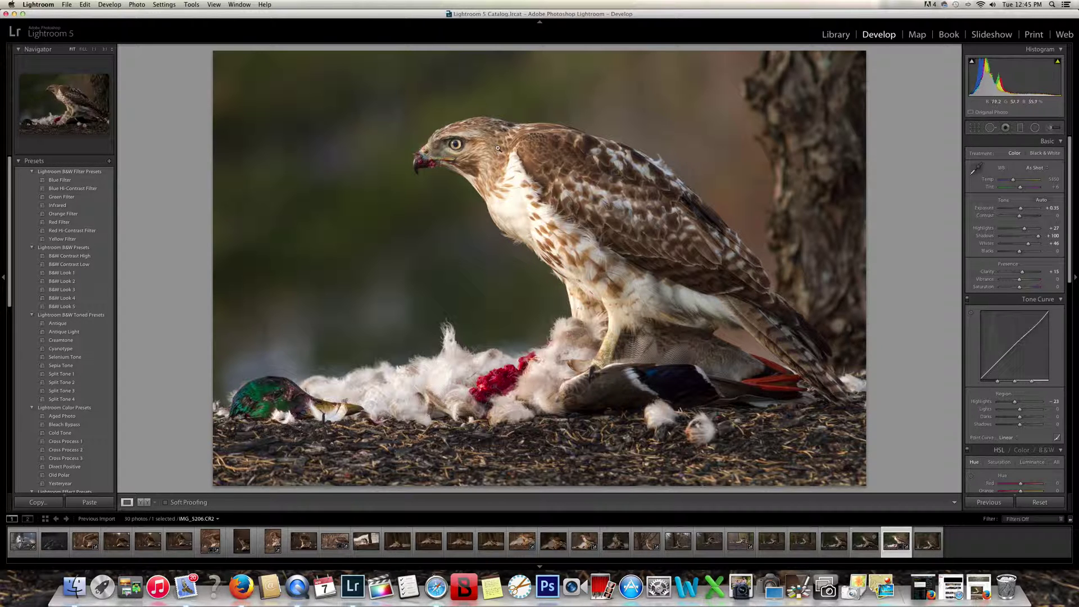
click(455, 149)
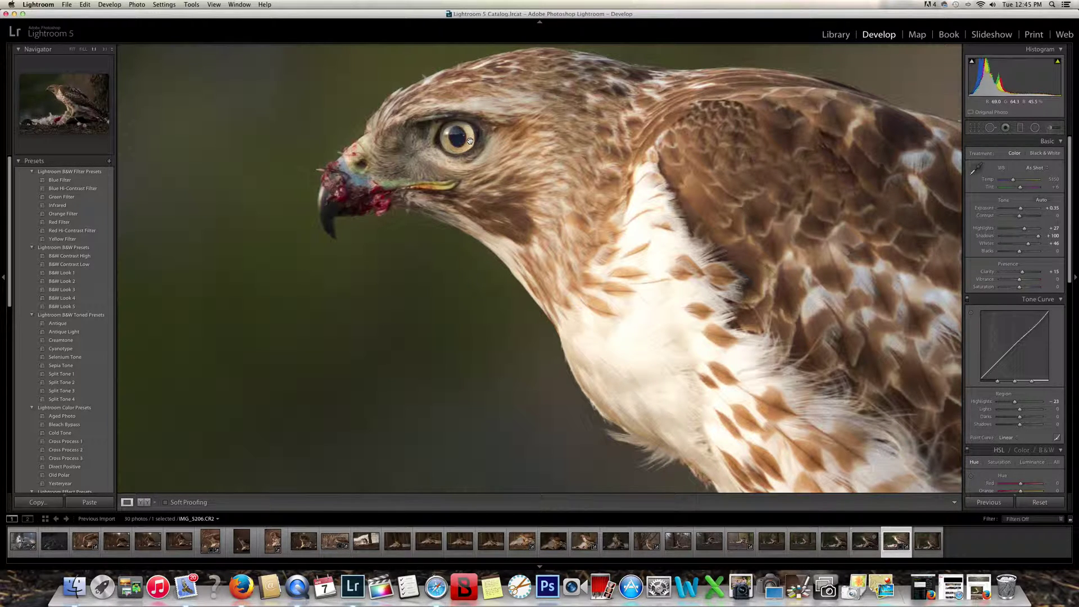
click(470, 140)
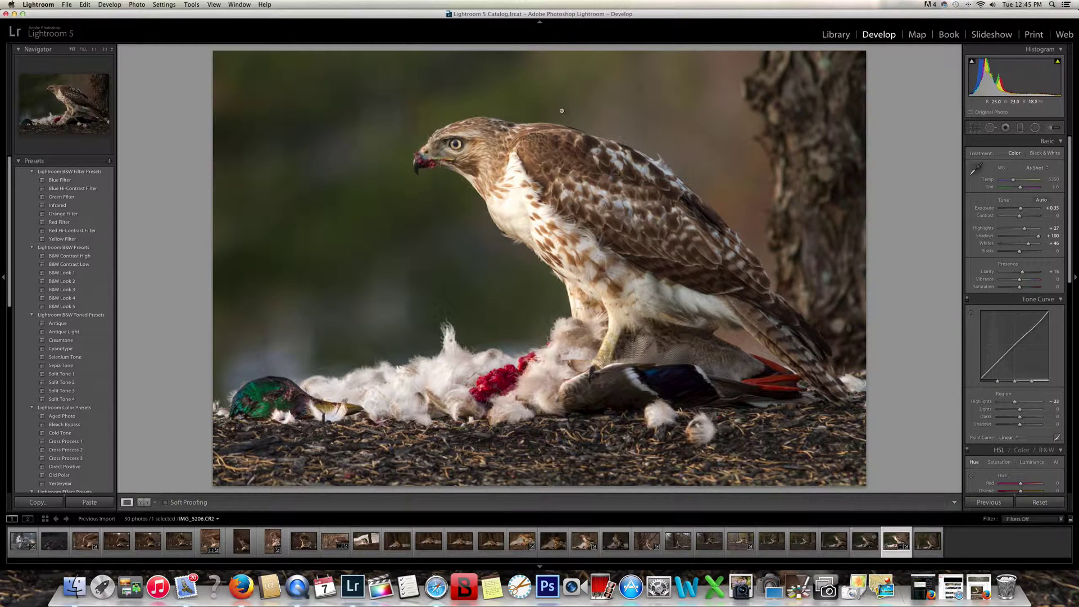